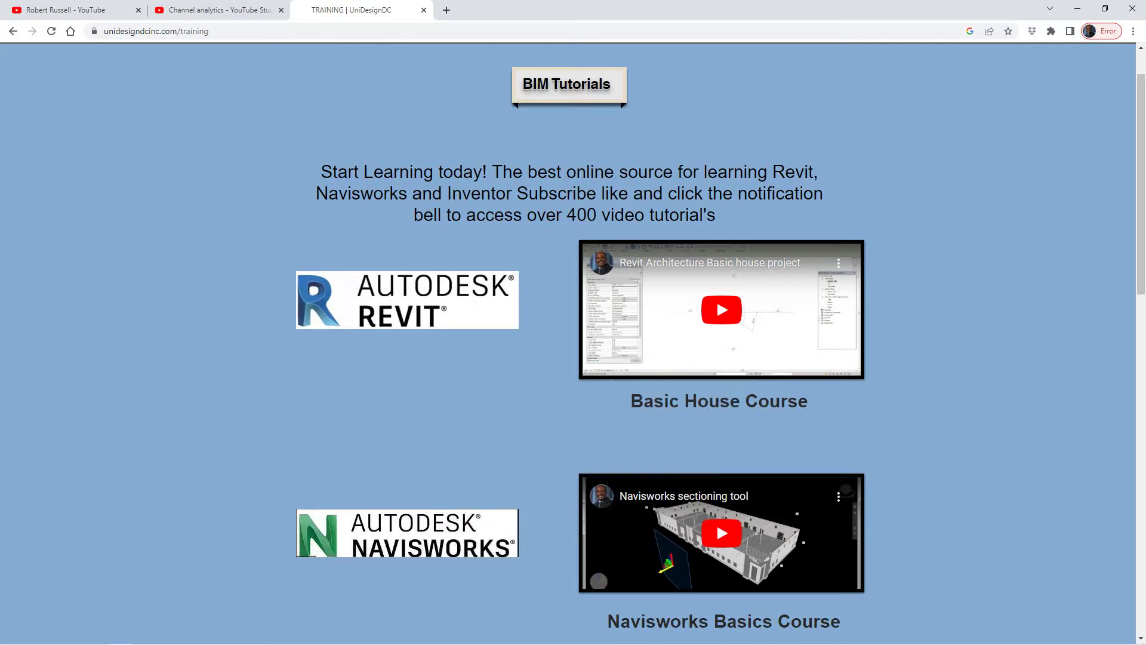
scroll(573, 359, down, 5)
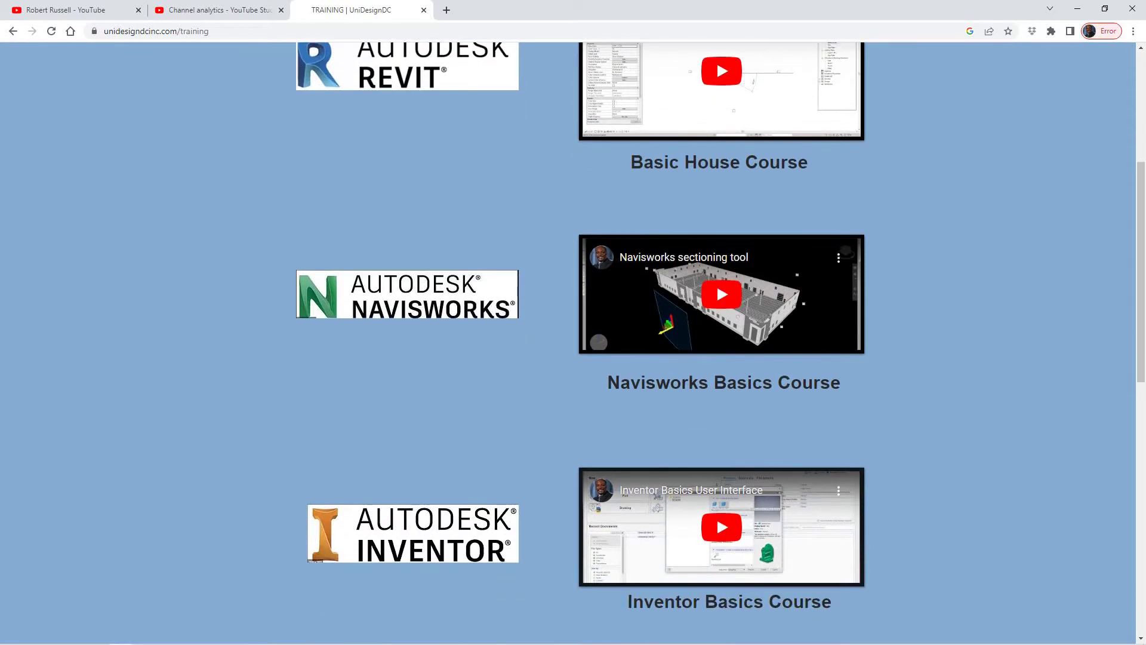
scroll(717, 180, up, 3)
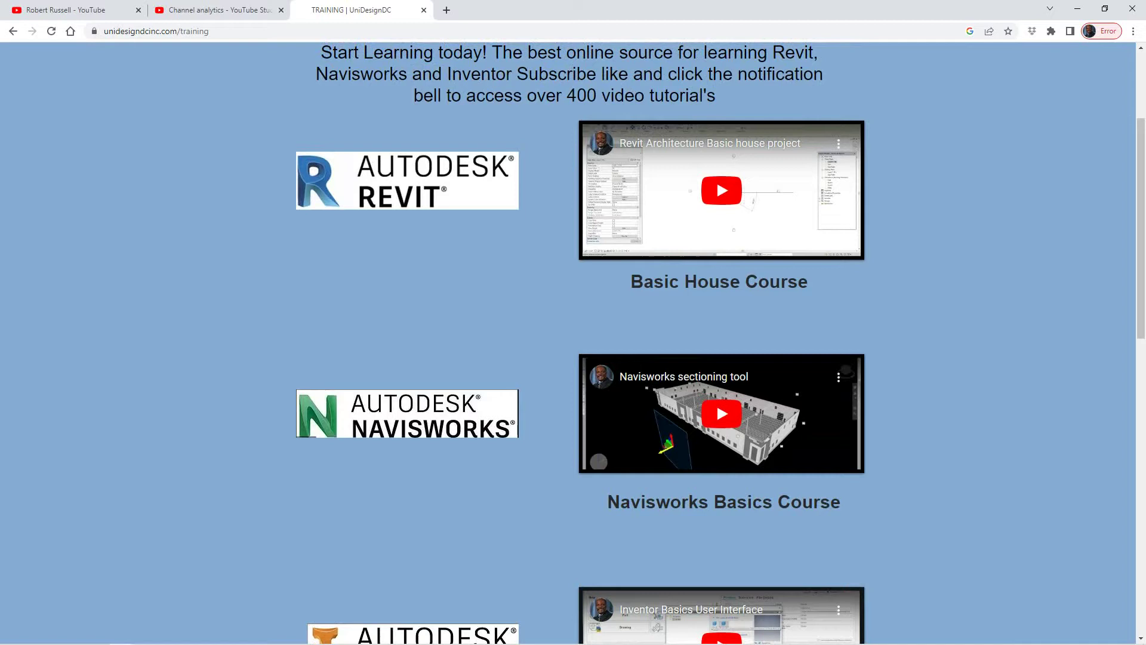
scroll(717, 179, down, 2)
scroll(717, 119, down, 2)
scroll(717, 120, up, 4)
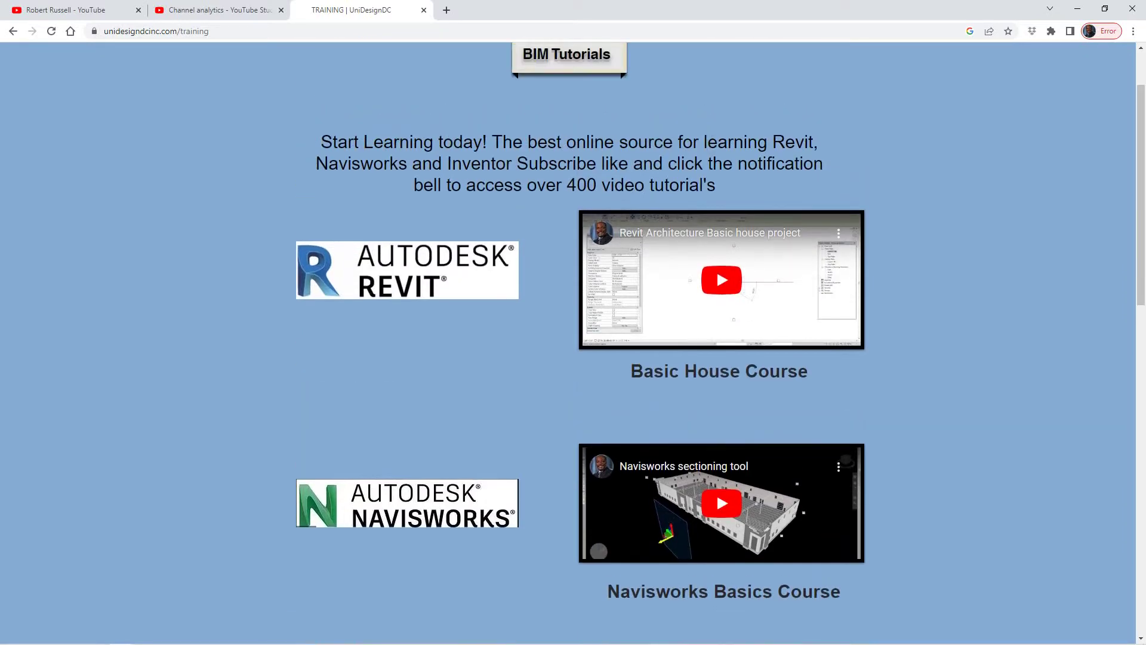
scroll(717, 119, up, 3)
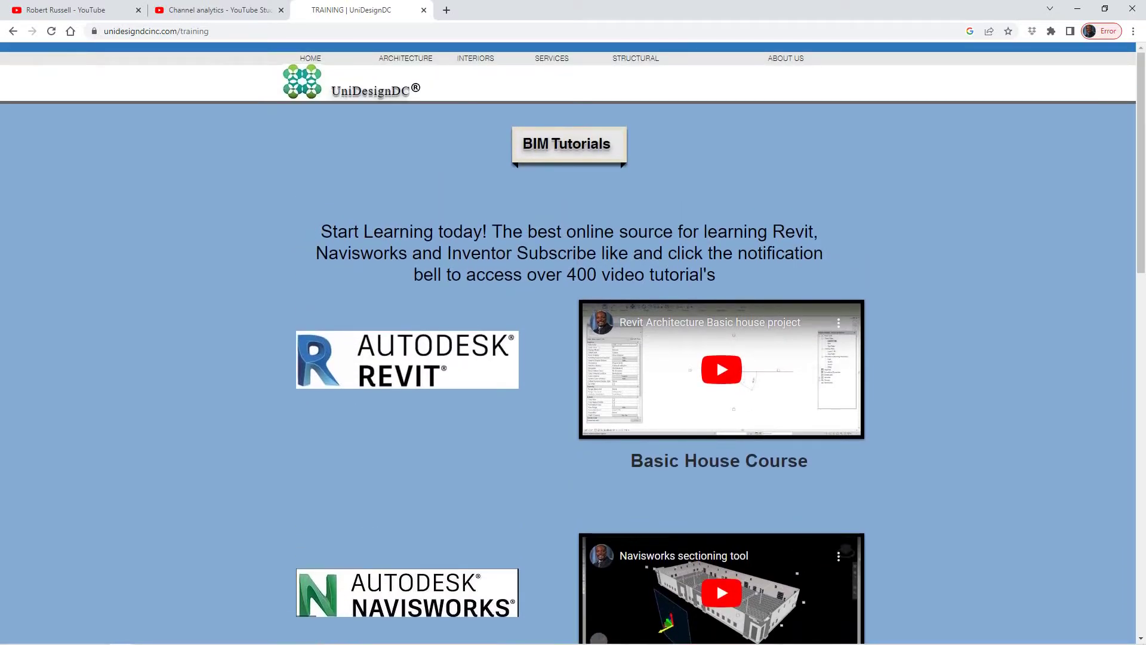
Review the Structural page's steel framing and precast services, then bring up the Revit beach house
click(636, 58)
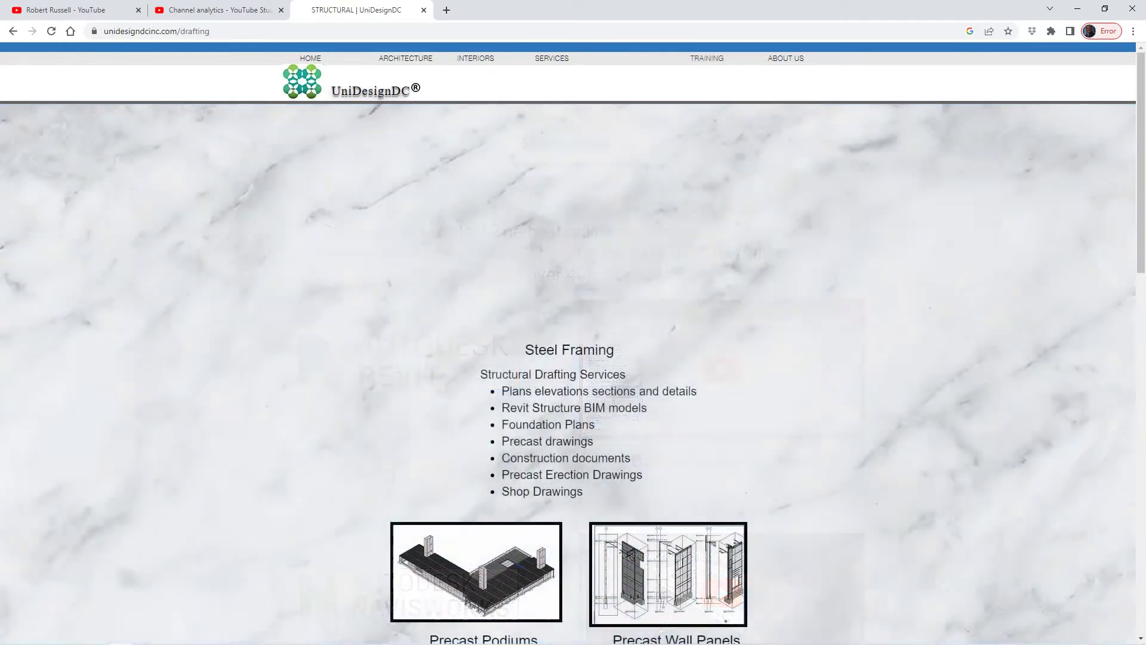
scroll(574, 359, down, 3)
scroll(573, 359, down, 2)
scroll(573, 359, up, 3)
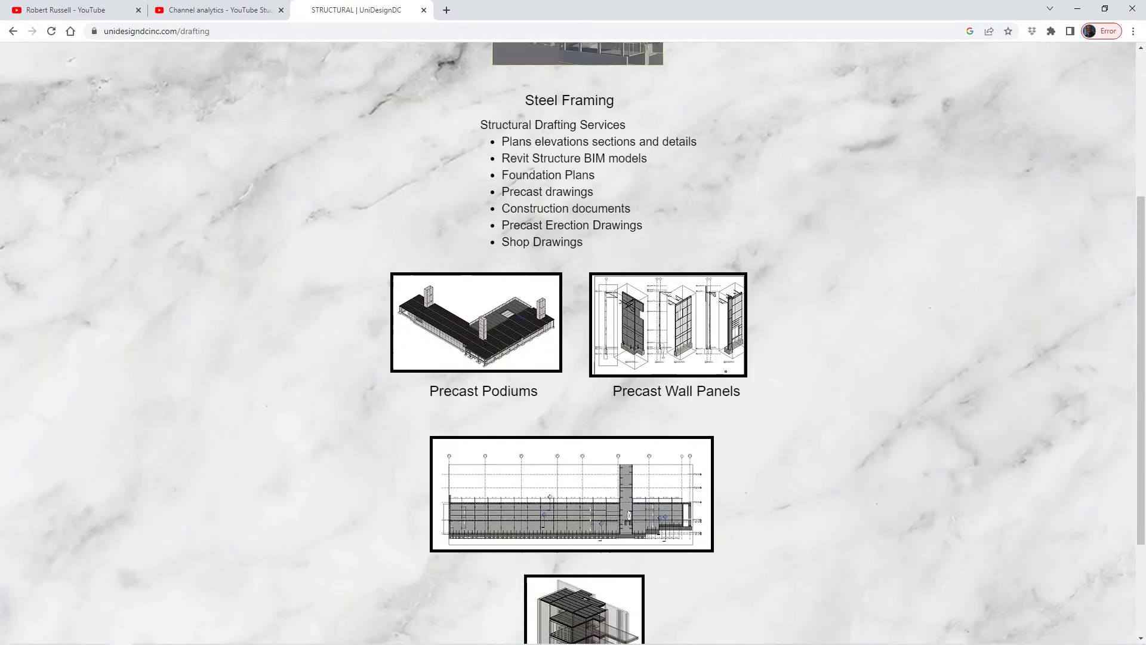
scroll(574, 359, up, 2)
scroll(573, 358, up, 2)
scroll(573, 358, down, 1)
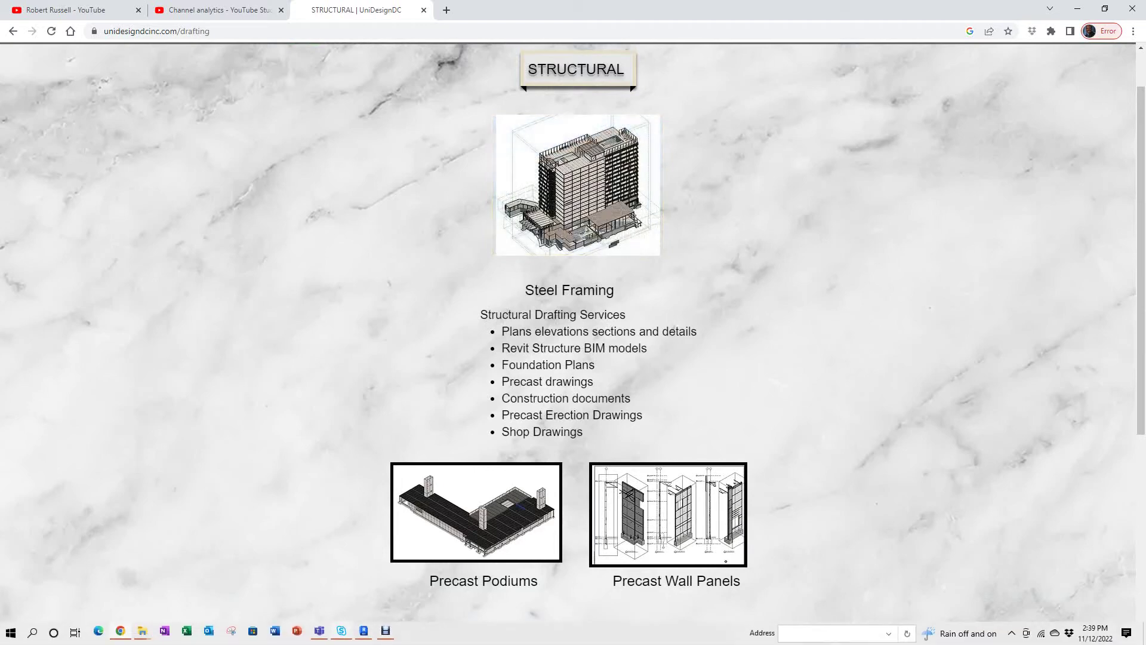
click(364, 631)
scroll(350, 233, up, 2)
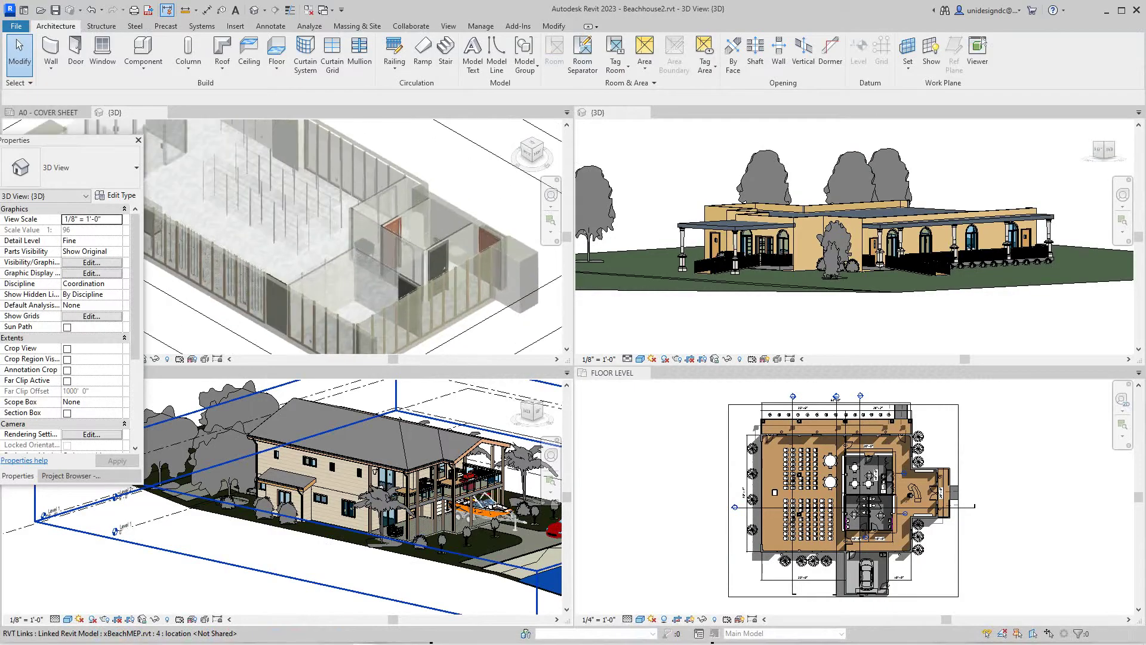
scroll(349, 233, down, 4)
scroll(358, 493, up, 4)
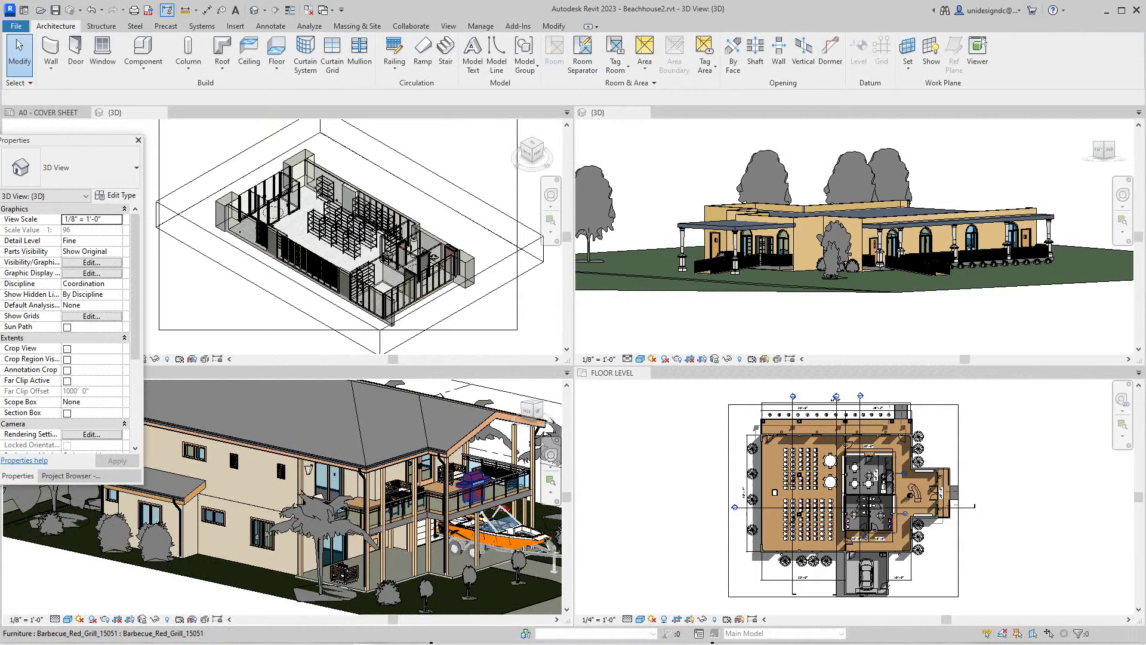
scroll(358, 492, down, 2)
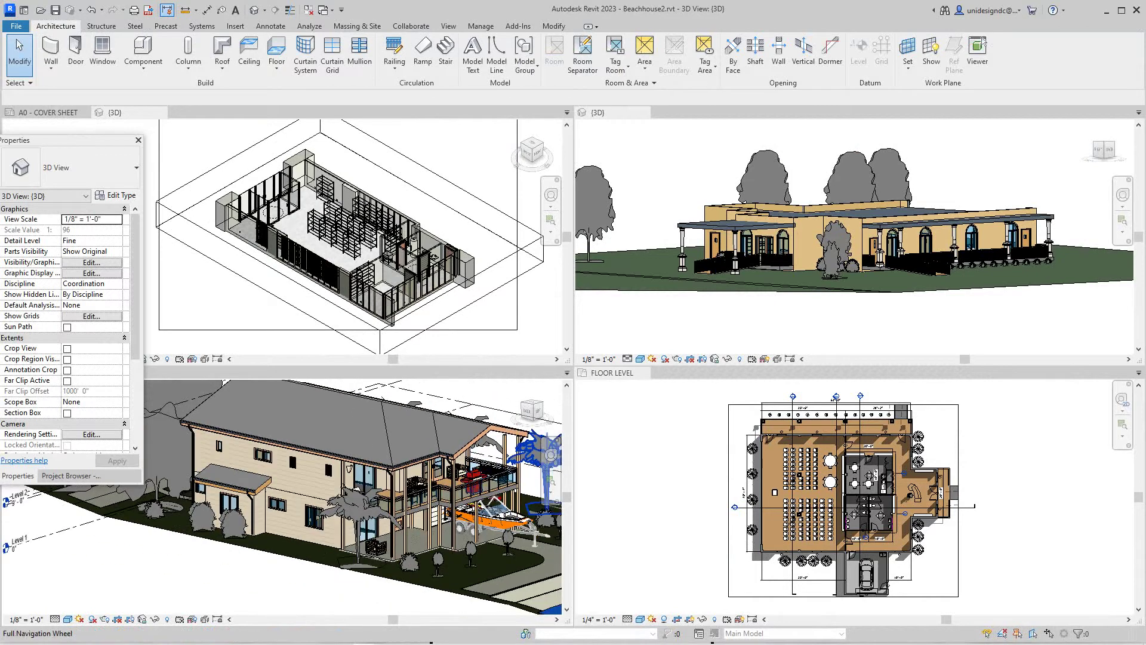
scroll(842, 492, up, 3)
scroll(842, 493, down, 2)
scroll(852, 233, down, 3)
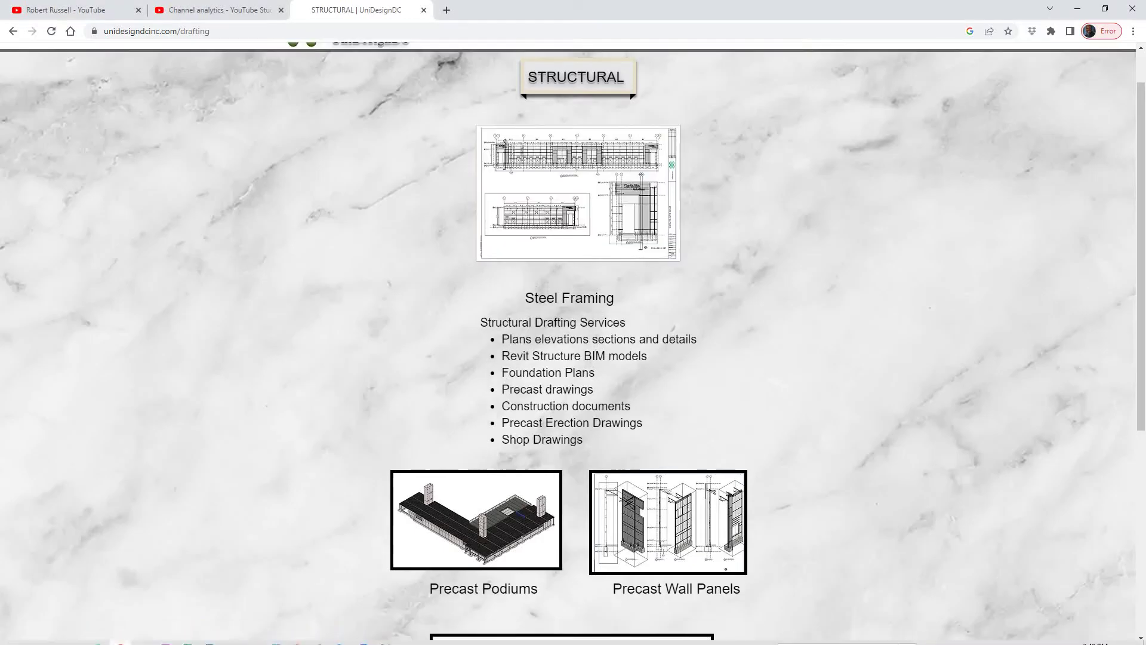
scroll(574, 323, up, 2)
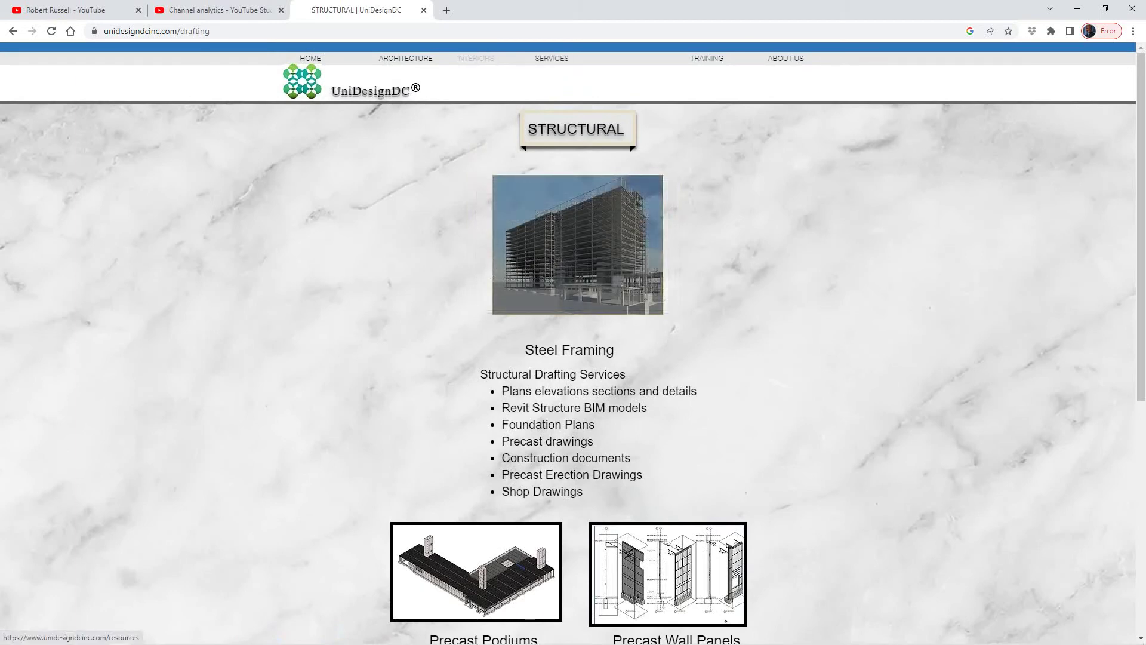
Return from the Revit beach house model to the UniDesignDC Training page's BIM tutorials
click(707, 58)
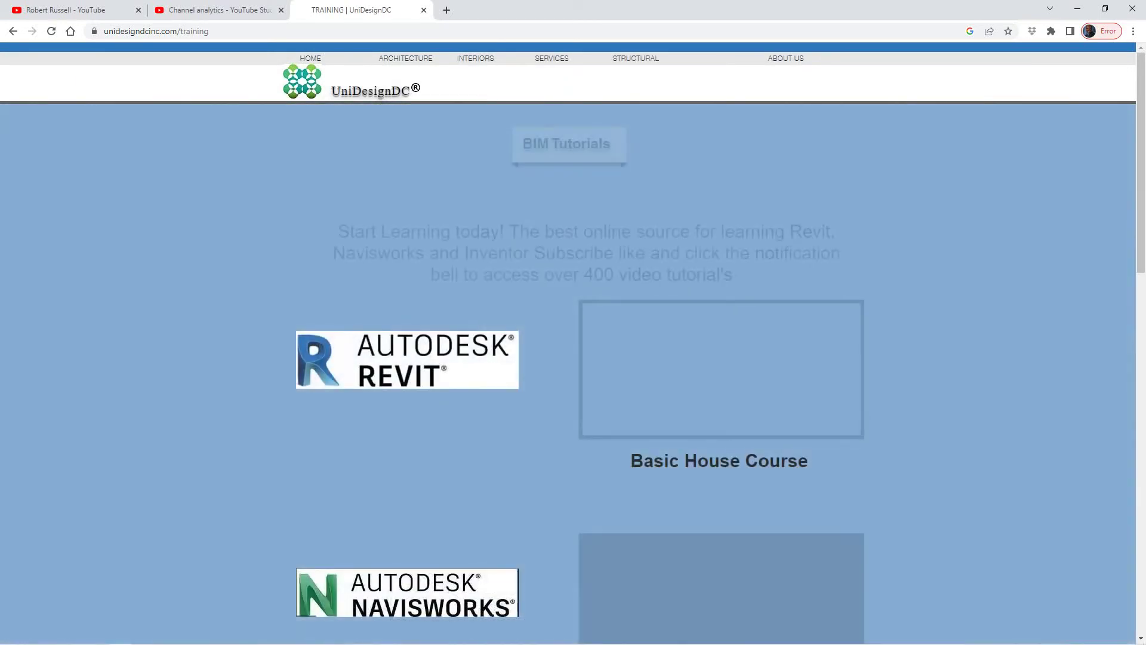
scroll(716, 358, down, 1)
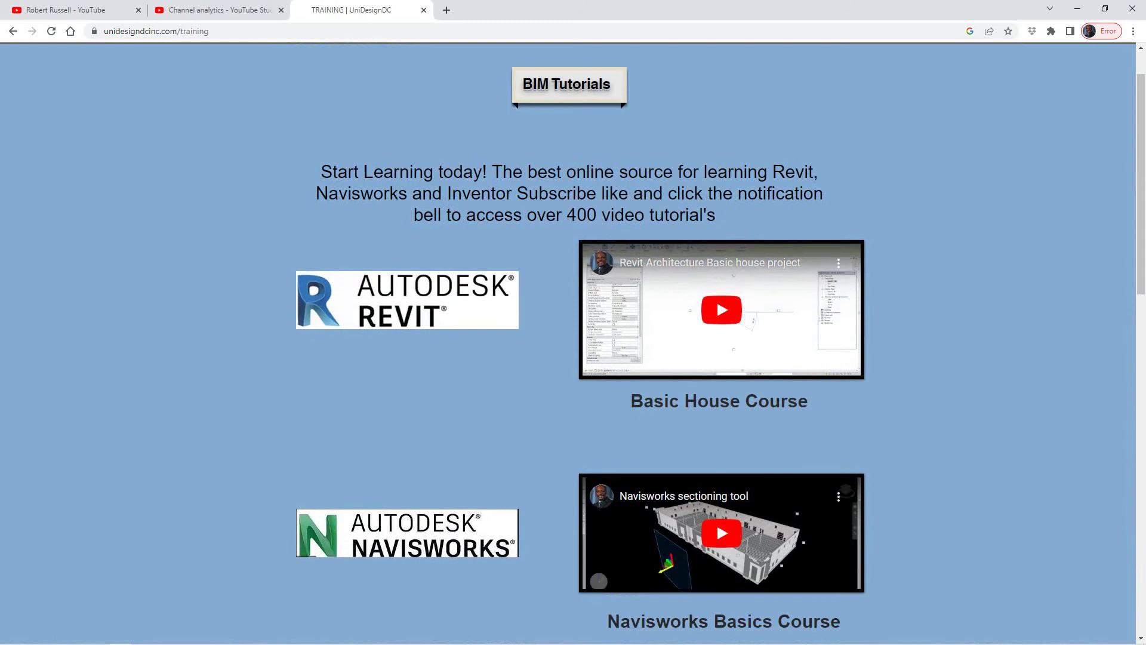
scroll(717, 298, down, 2)
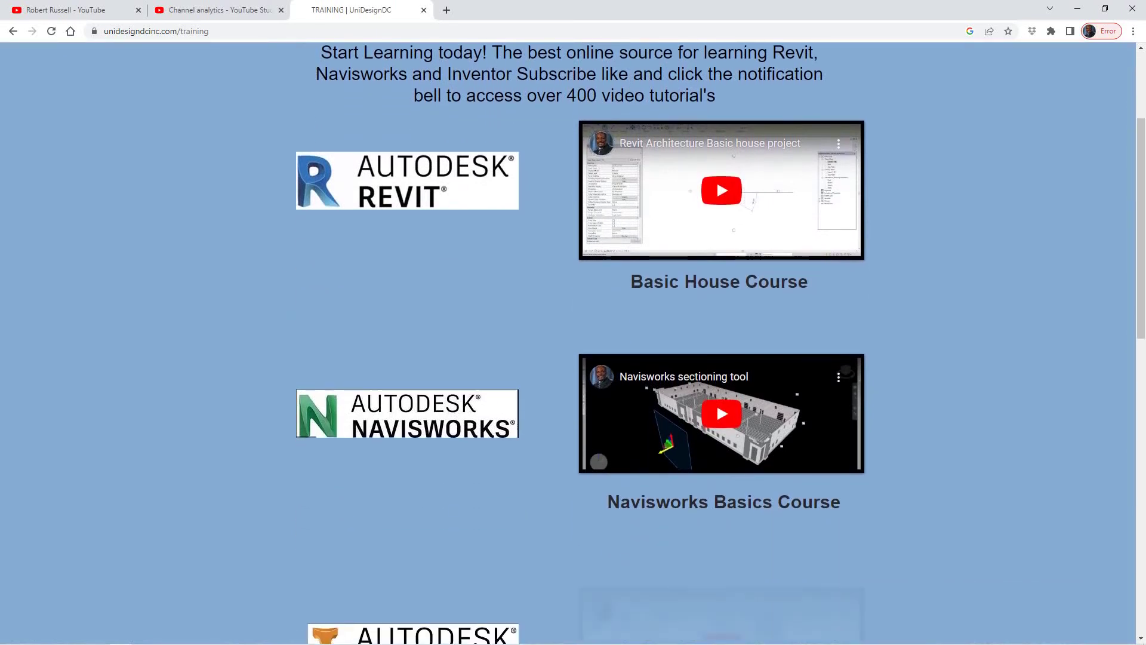
scroll(717, 180, down, 2)
scroll(717, 180, down, 2)
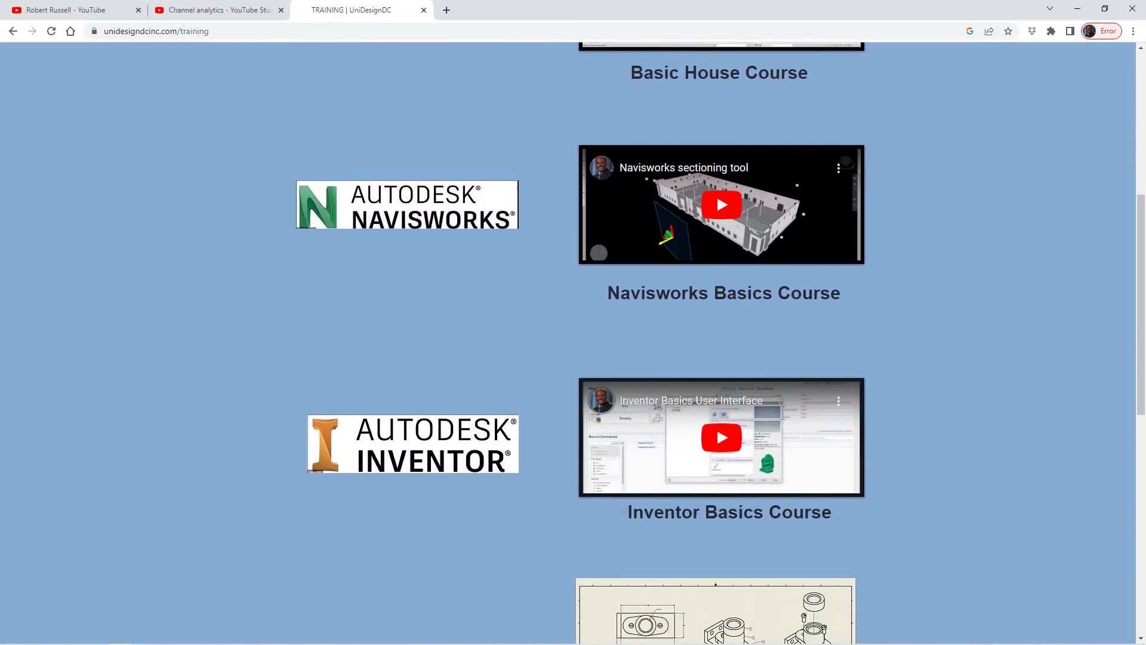
scroll(717, 179, down, 2)
scroll(717, 217, down, 1)
scroll(716, 218, up, 2)
scroll(717, 218, up, 2)
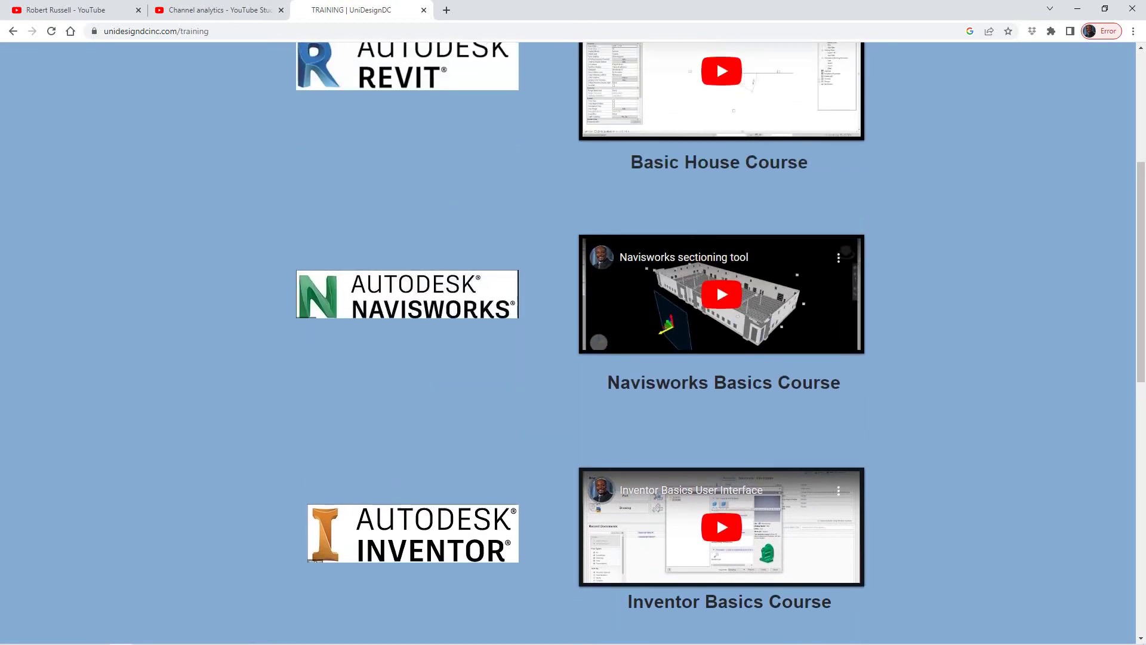
scroll(717, 218, up, 2)
scroll(717, 243, up, 2)
scroll(717, 359, down, 1)
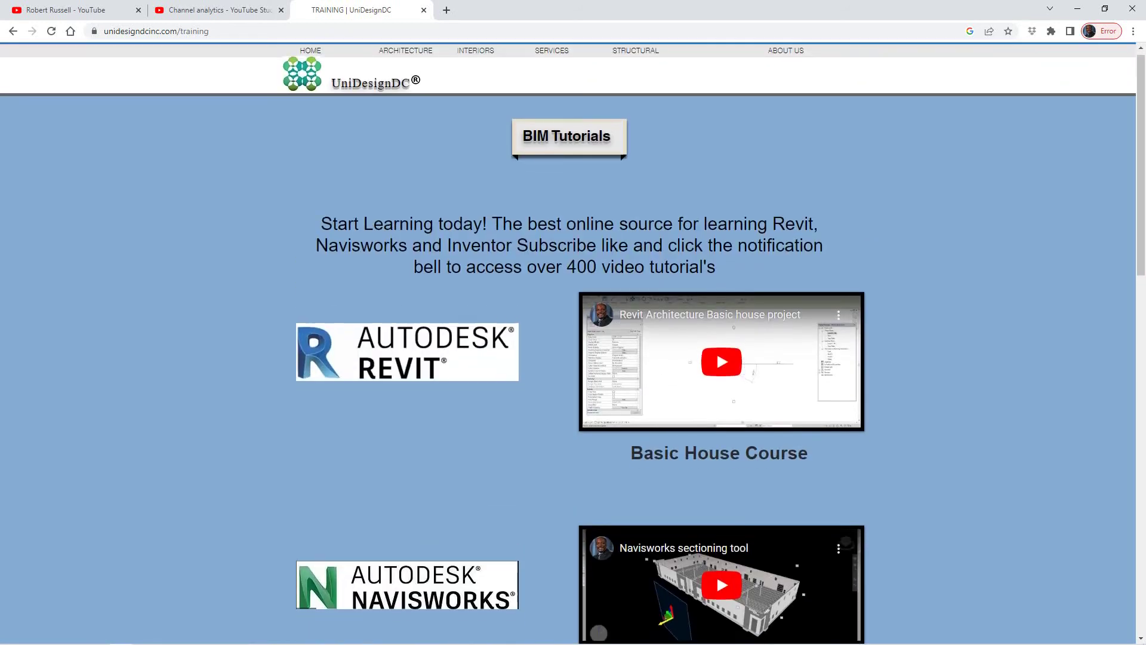
scroll(717, 359, down, 2)
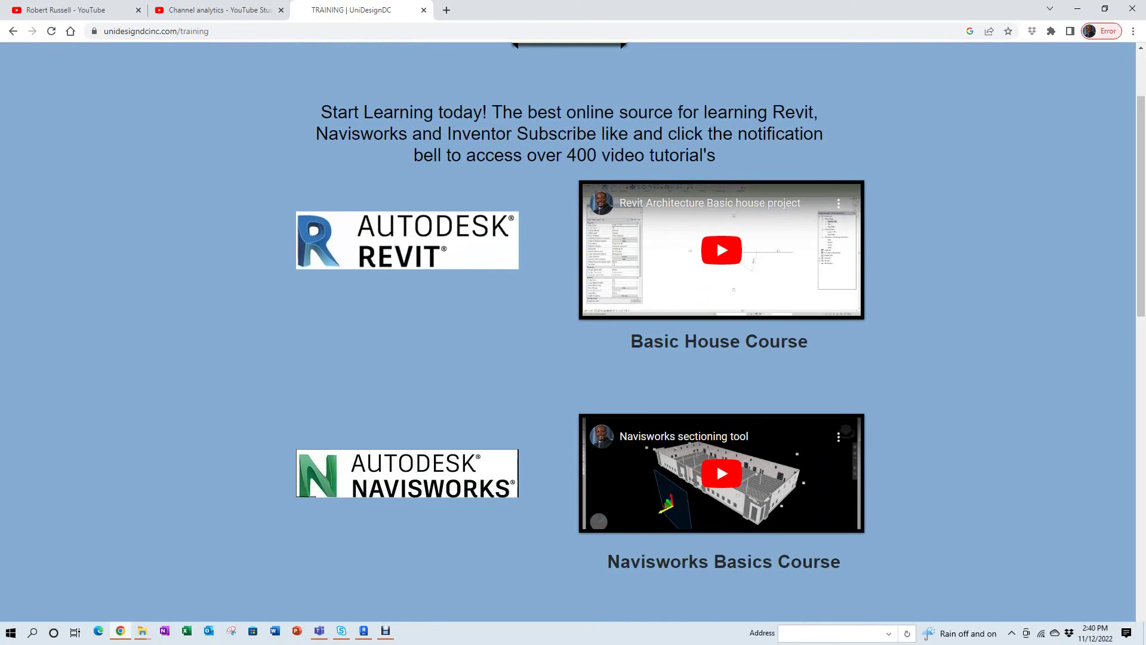
Bring the Debut screen recorder window to the front from the taskbar
click(120, 631)
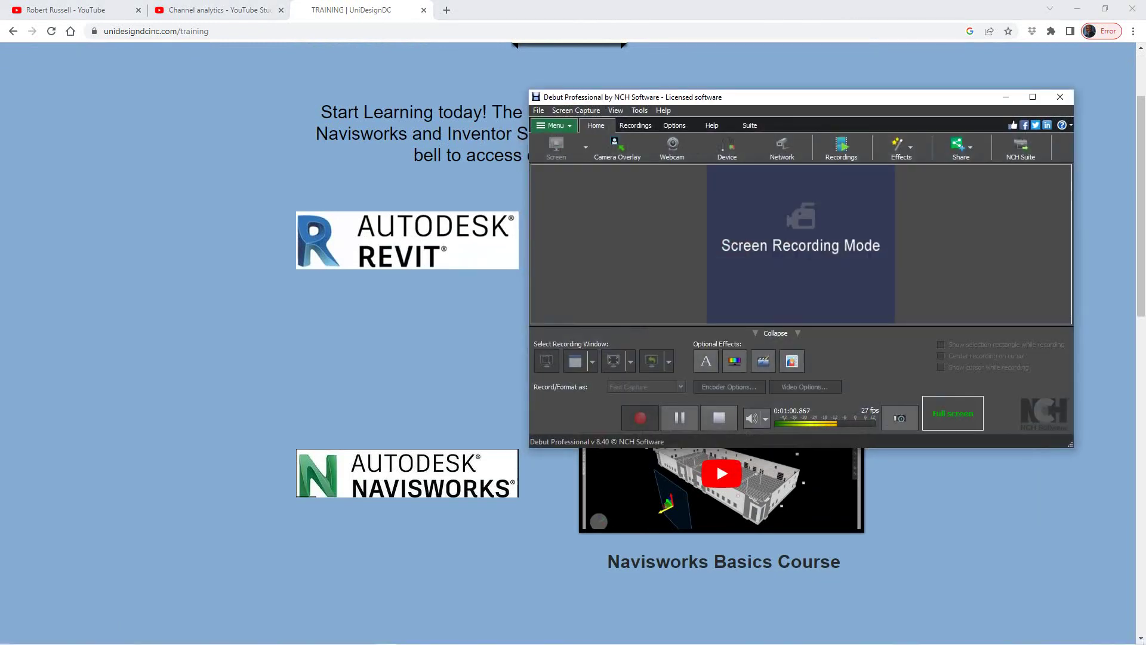